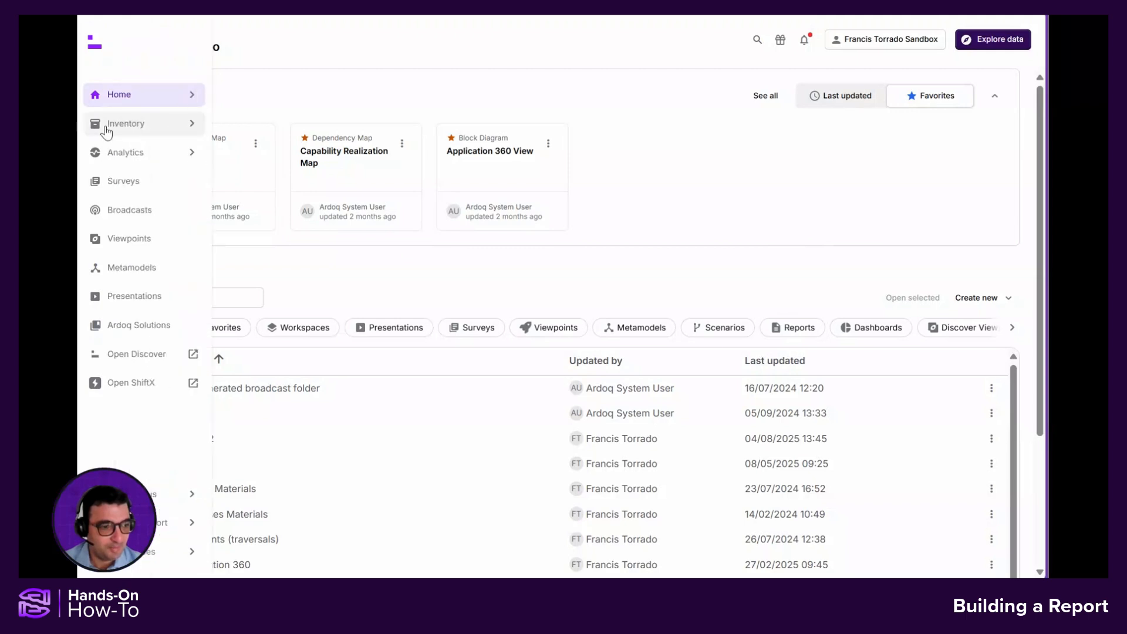
Step: Open the inventory of the Application component type from the data overview
mouse_move(109, 130)
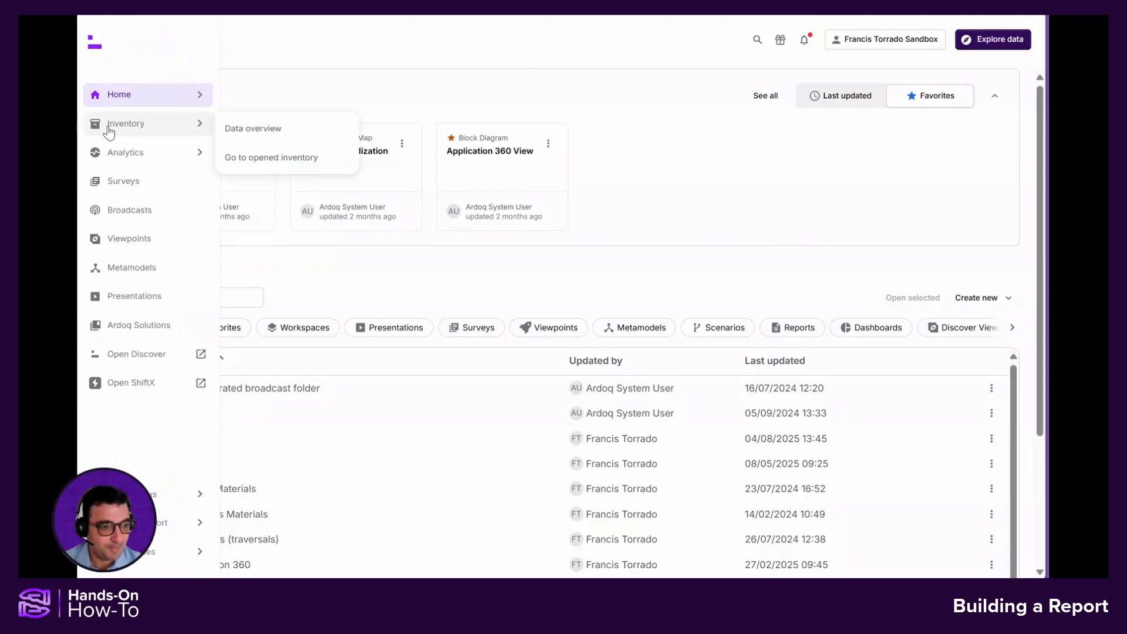
left_click(241, 132)
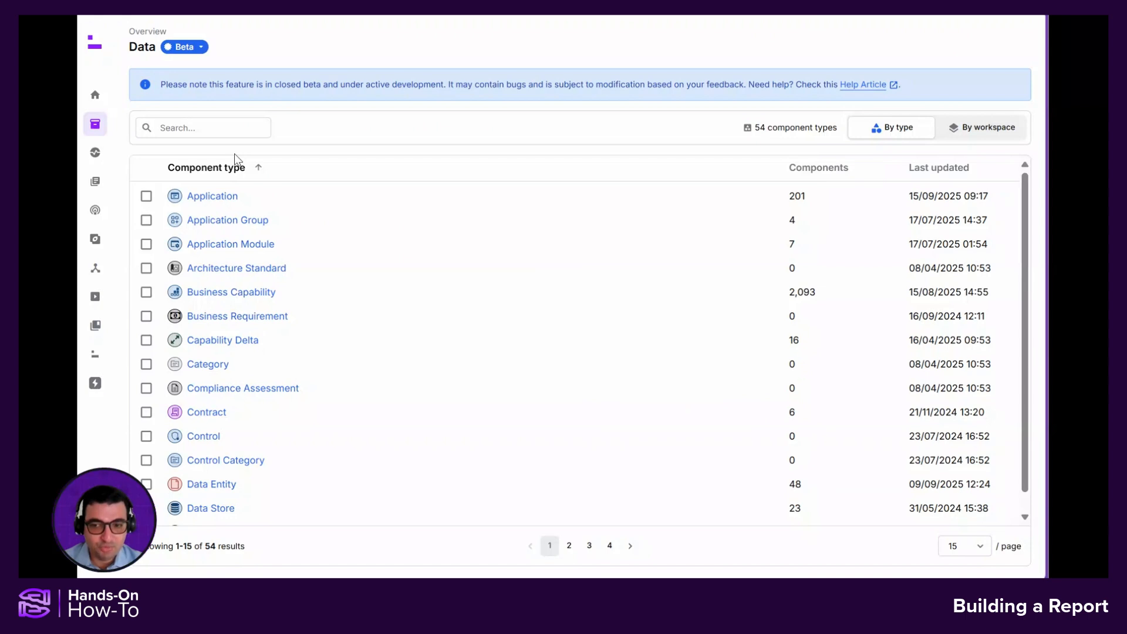
left_click(215, 198)
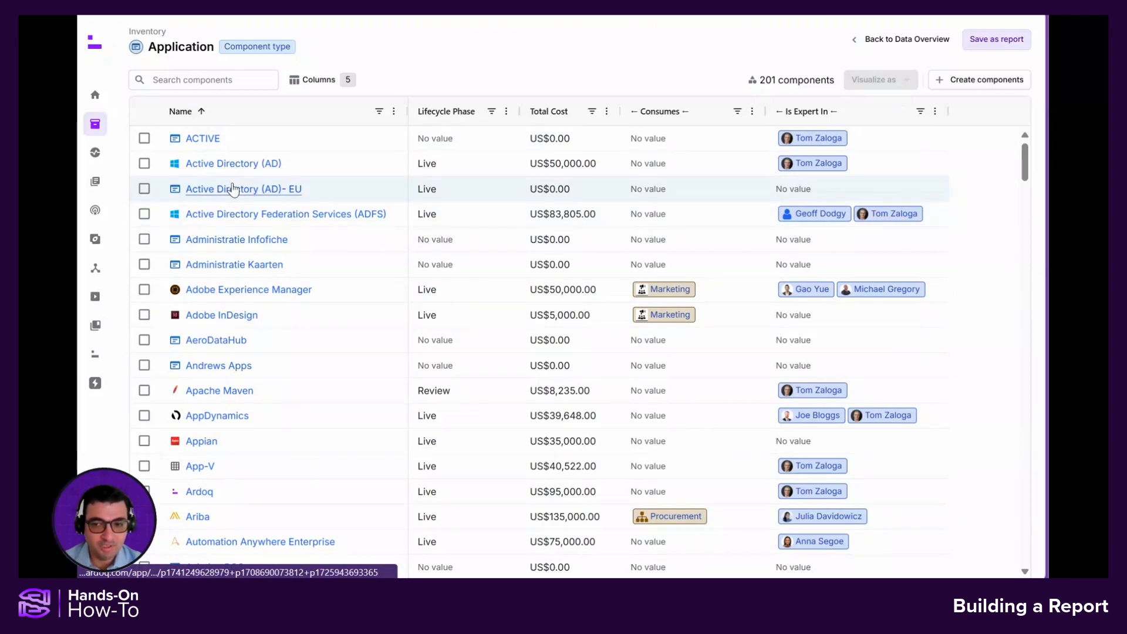
Step: Add the Application Type column to the application inventory table
left_click(303, 82)
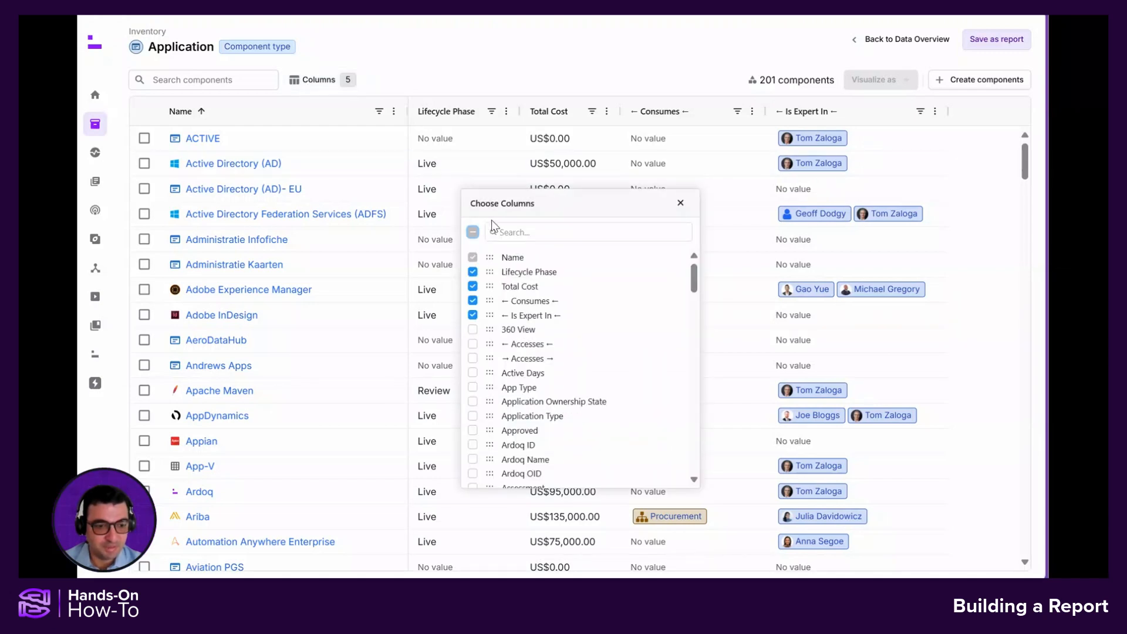
left_click(473, 416)
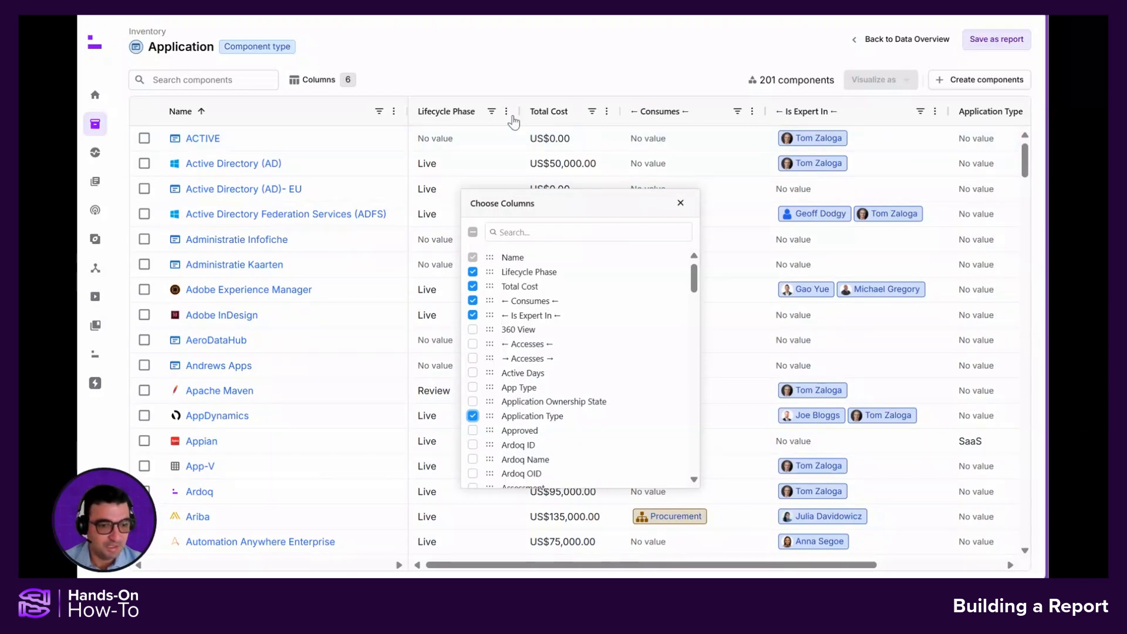
left_click(680, 204)
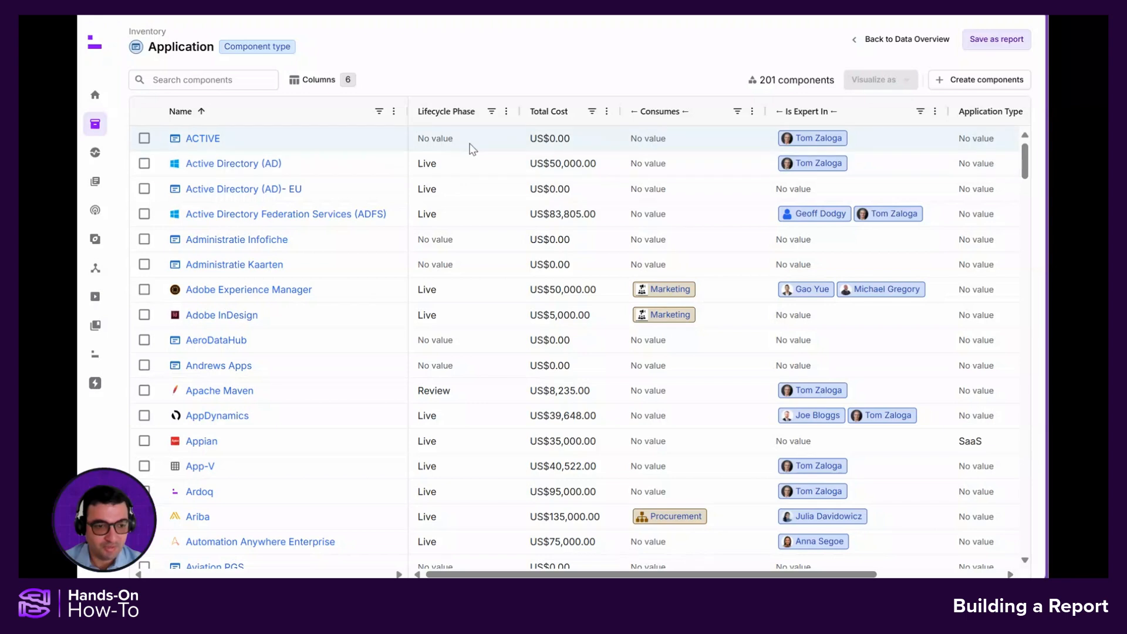
Step: Filter the Lifecycle Phase column so that only Live applications are included
left_click(492, 111)
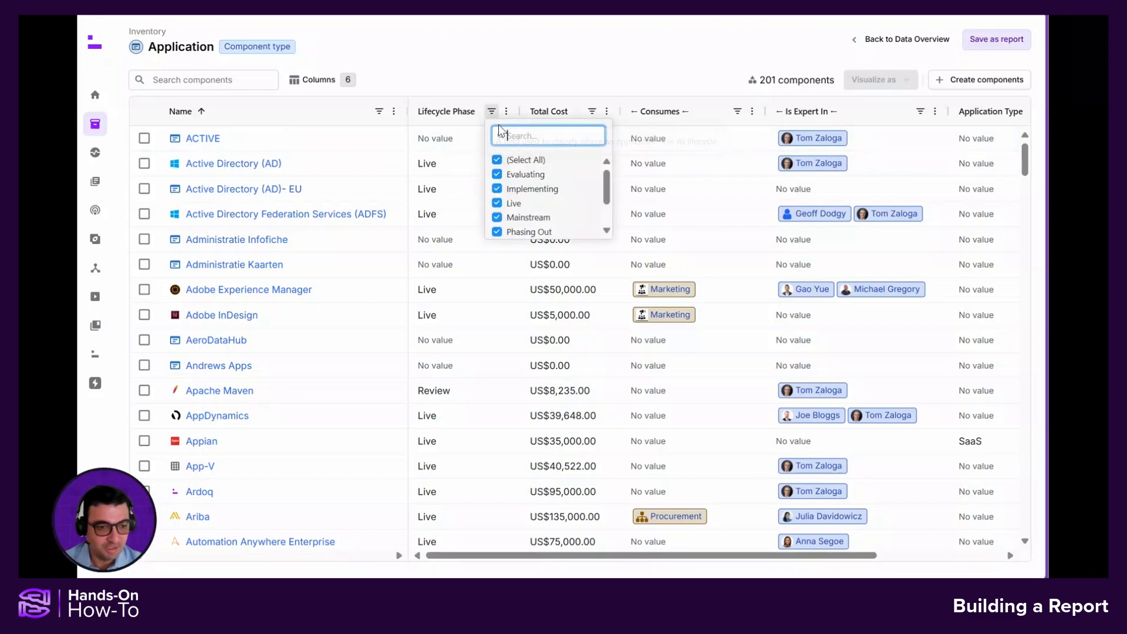
left_click(497, 160)
left_click(496, 204)
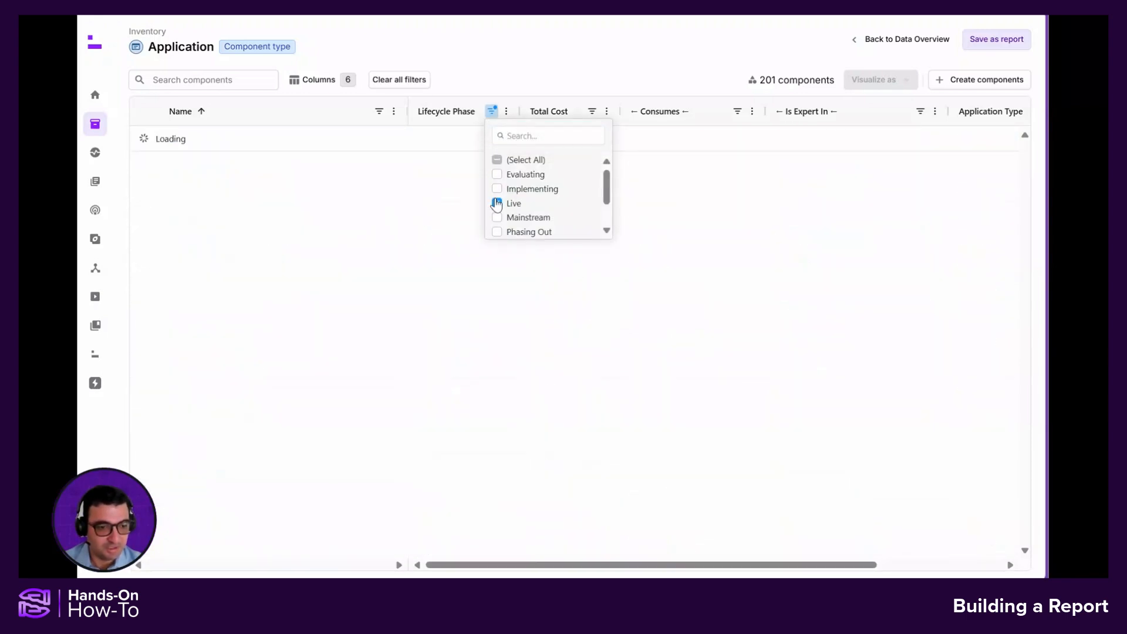
left_click(543, 92)
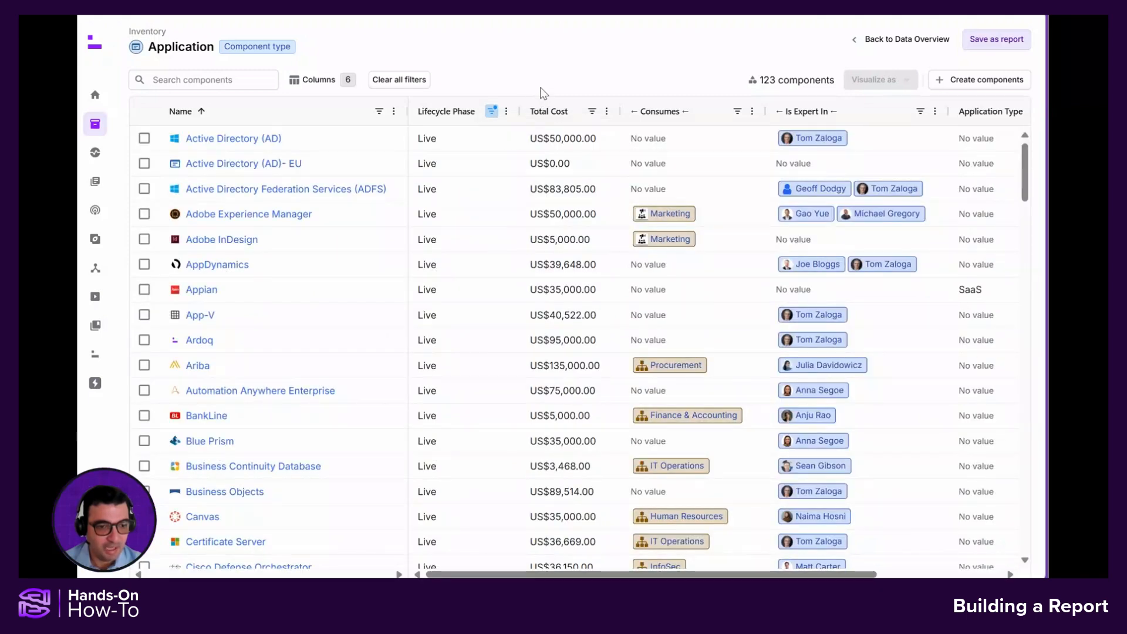
Step: Filter the Total Cost column to values greater than 250000
left_click(592, 112)
left_click(624, 135)
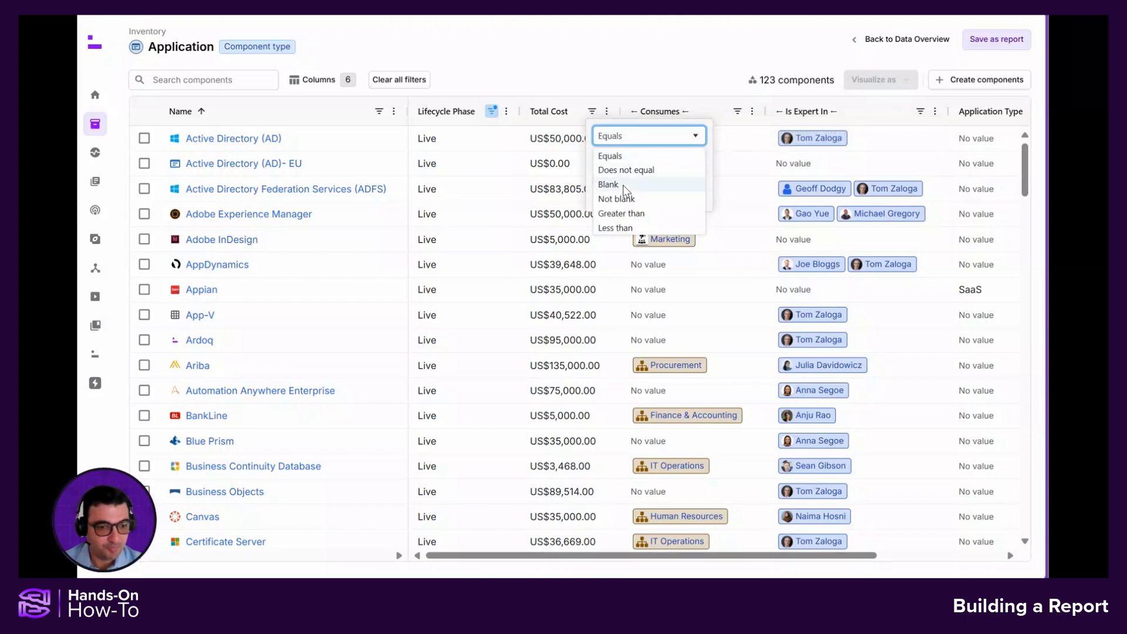
left_click(621, 213)
left_click(630, 162)
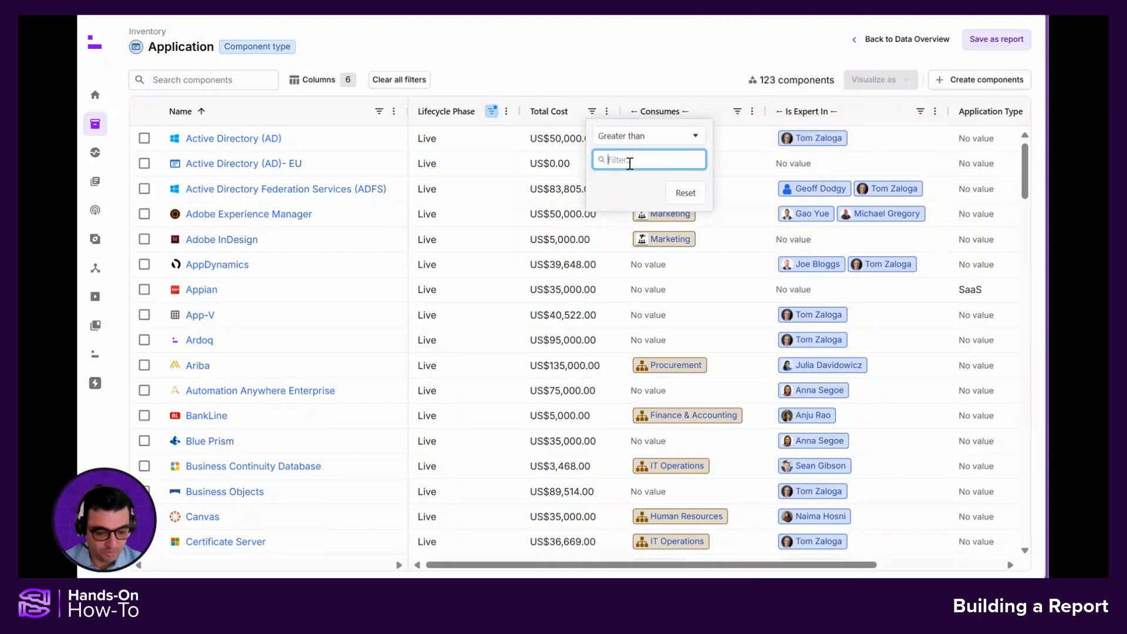
type("250000")
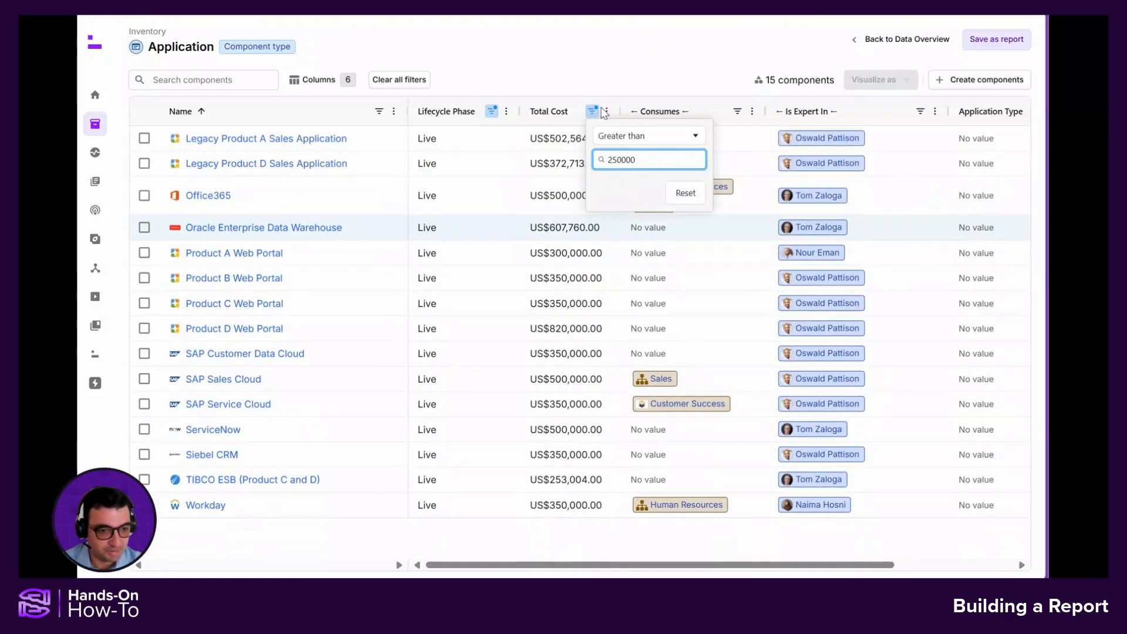
left_click(654, 55)
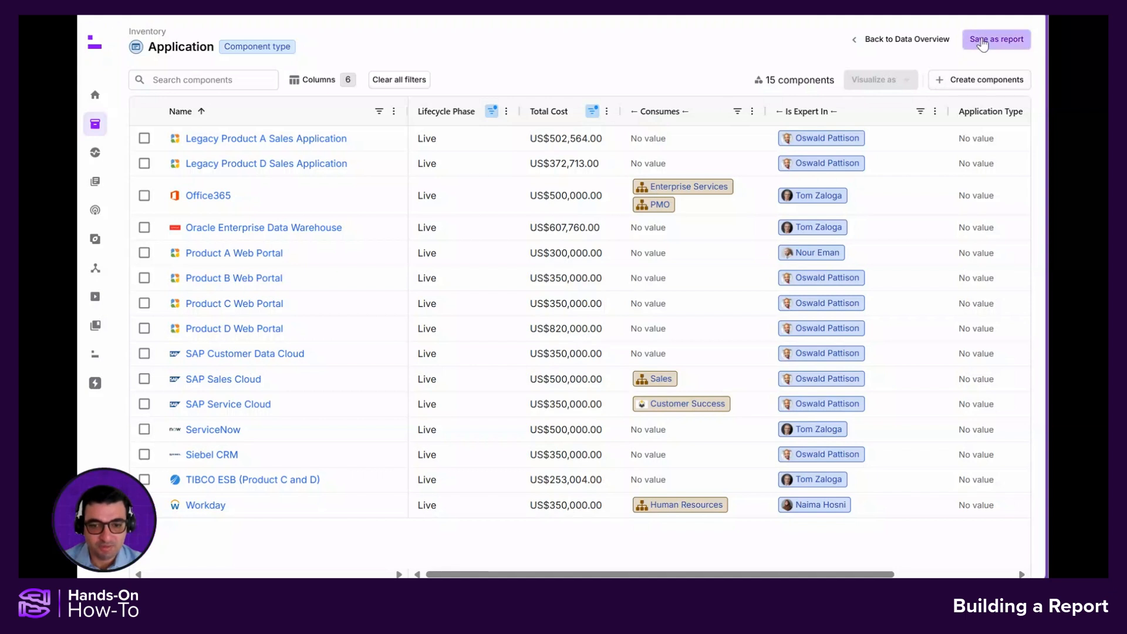
Step: Create a report from the filtered inventory, name it "My Application Catalogue" and generate its description automatically
left_click(982, 42)
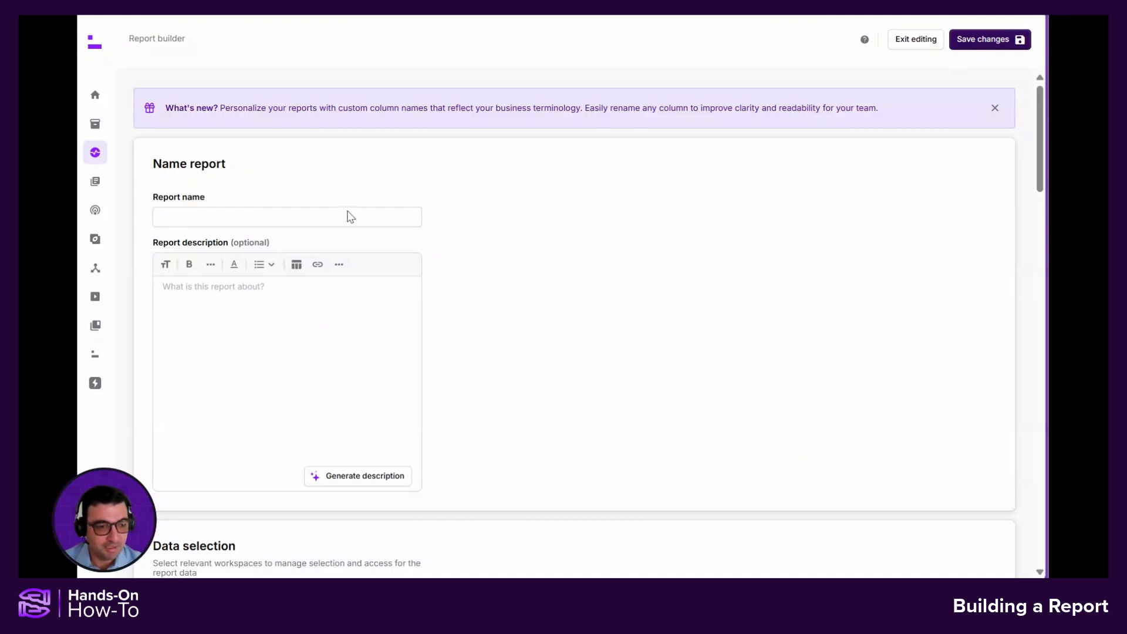
left_click(246, 216)
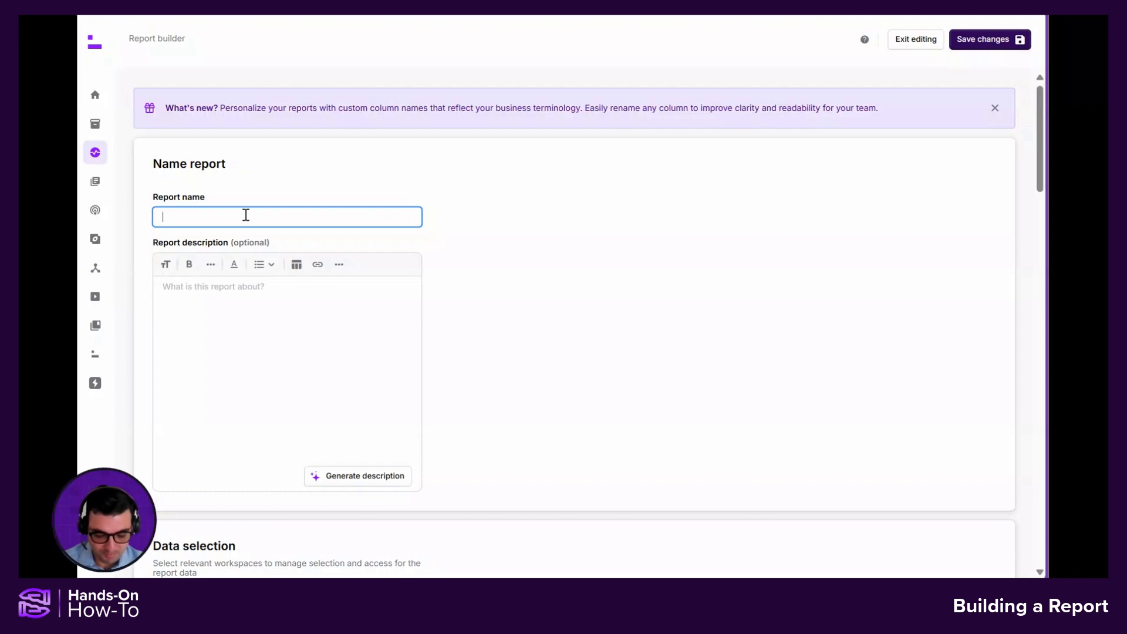
type("My Applicat")
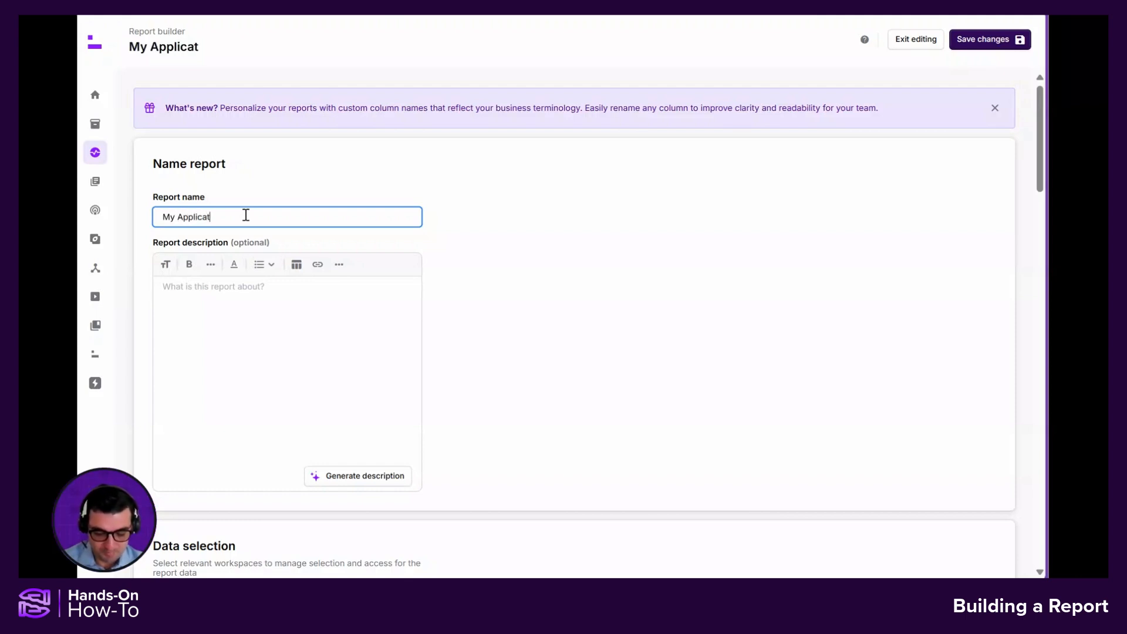
type("ion Catalogu")
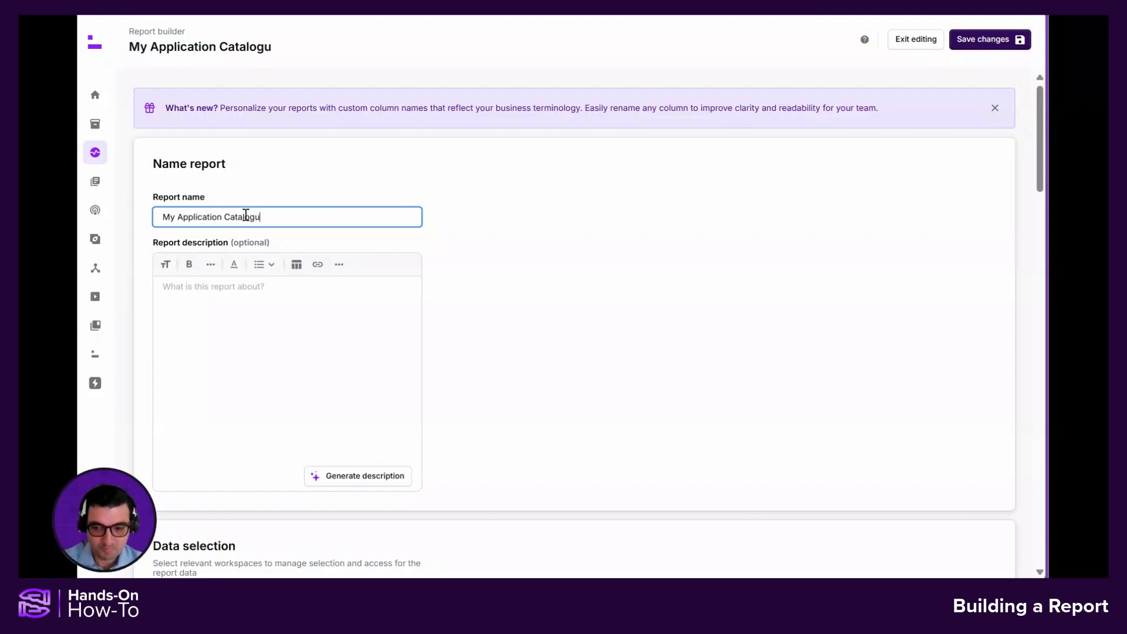
type("e")
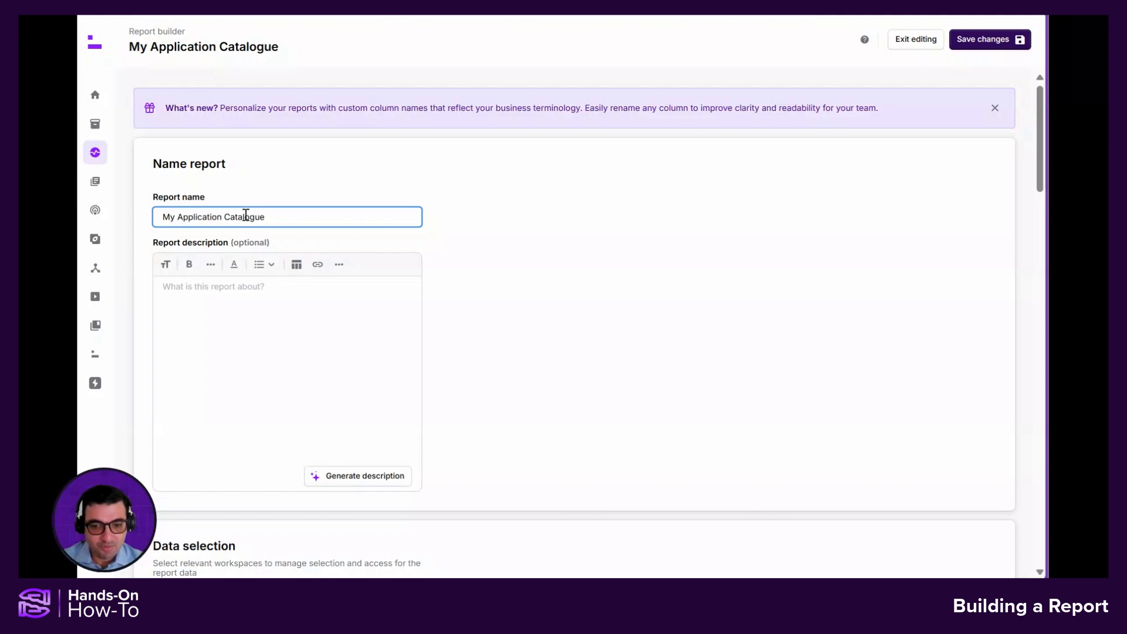
left_click(345, 477)
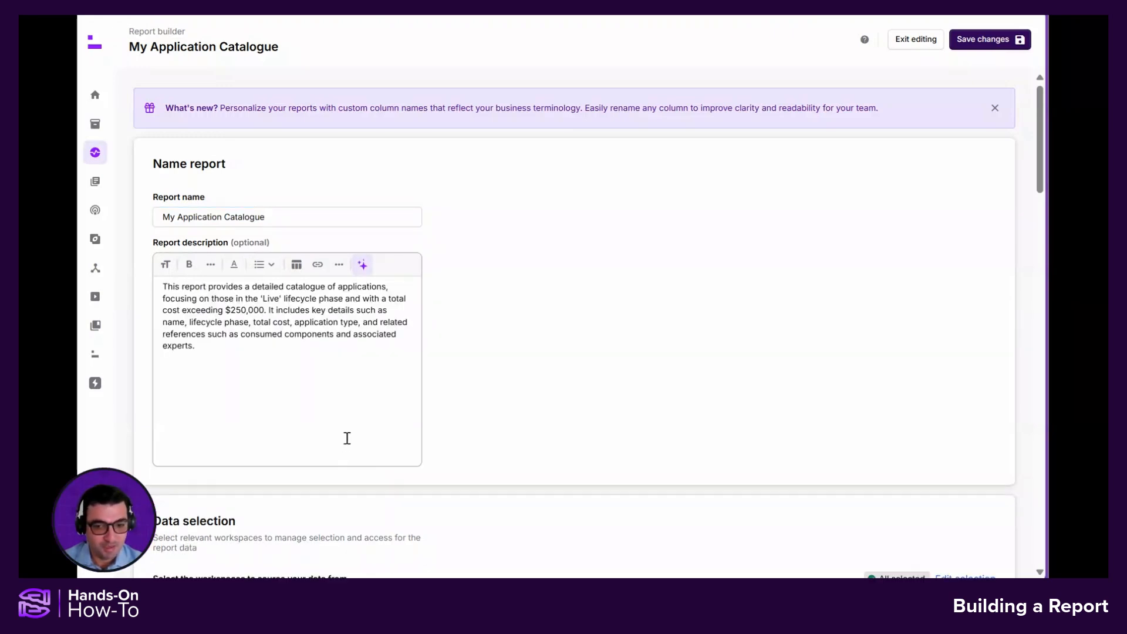
Step: Rearrange the report columns so that Application Type follows Total Cost, with Is Expert In and Consumes after it
scroll(495, 397, "down", 4)
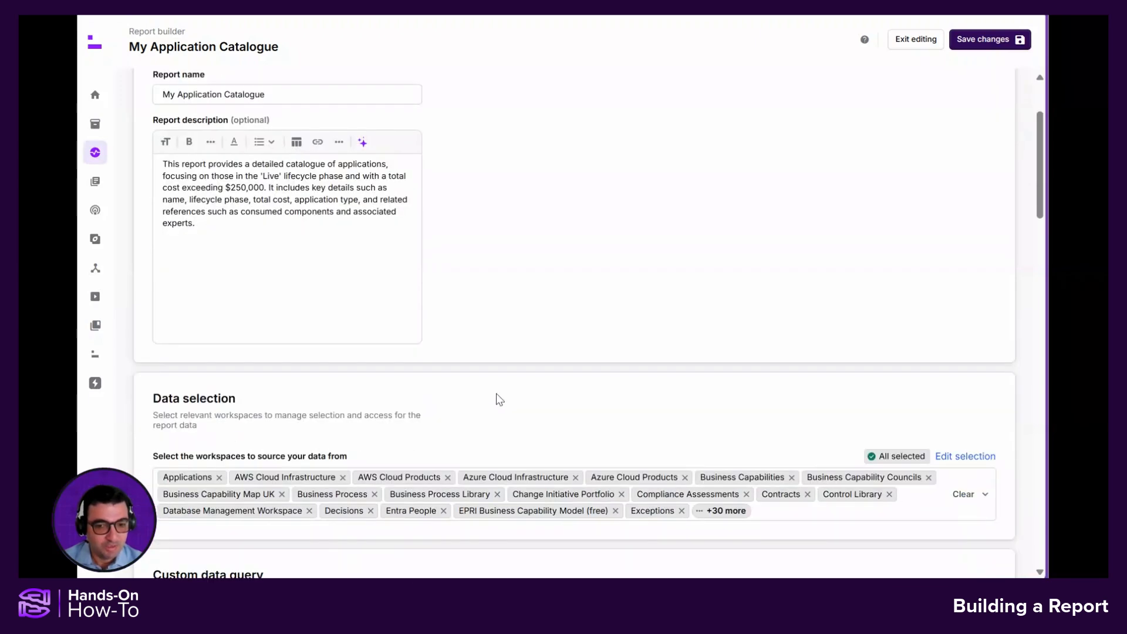
scroll(496, 397, "down", 5)
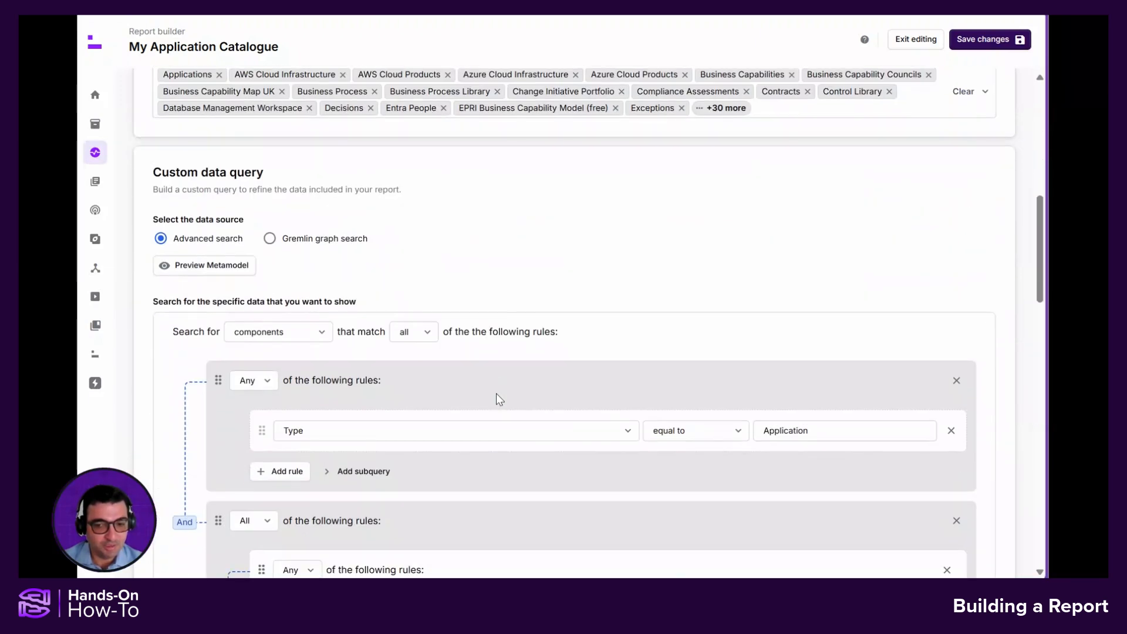
scroll(496, 394, "down", 4)
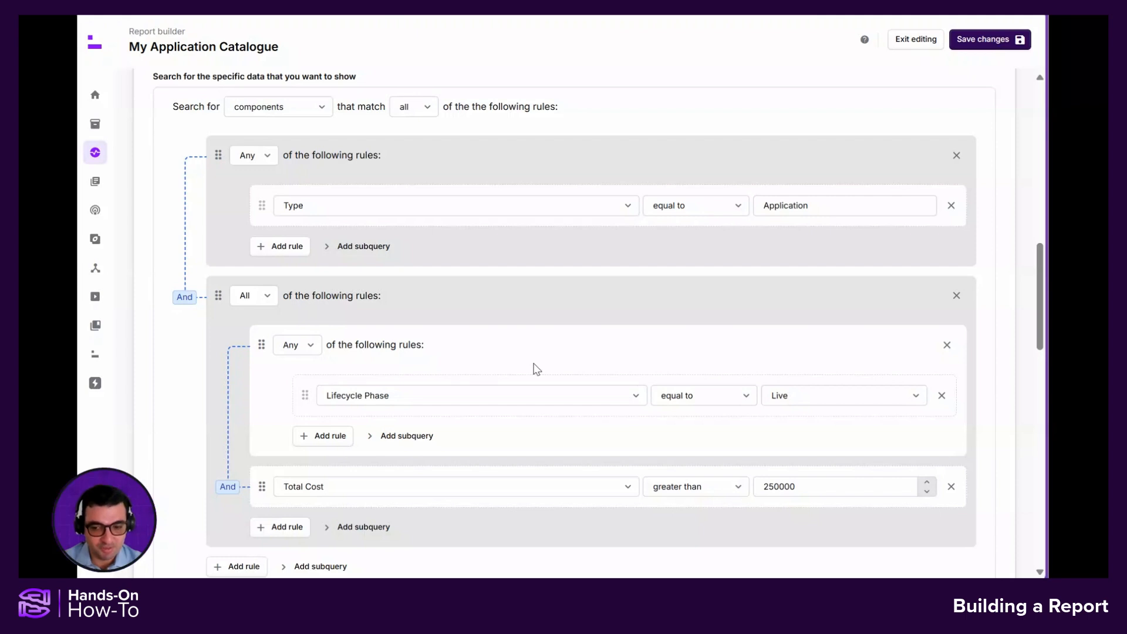
scroll(536, 369, "down", 8)
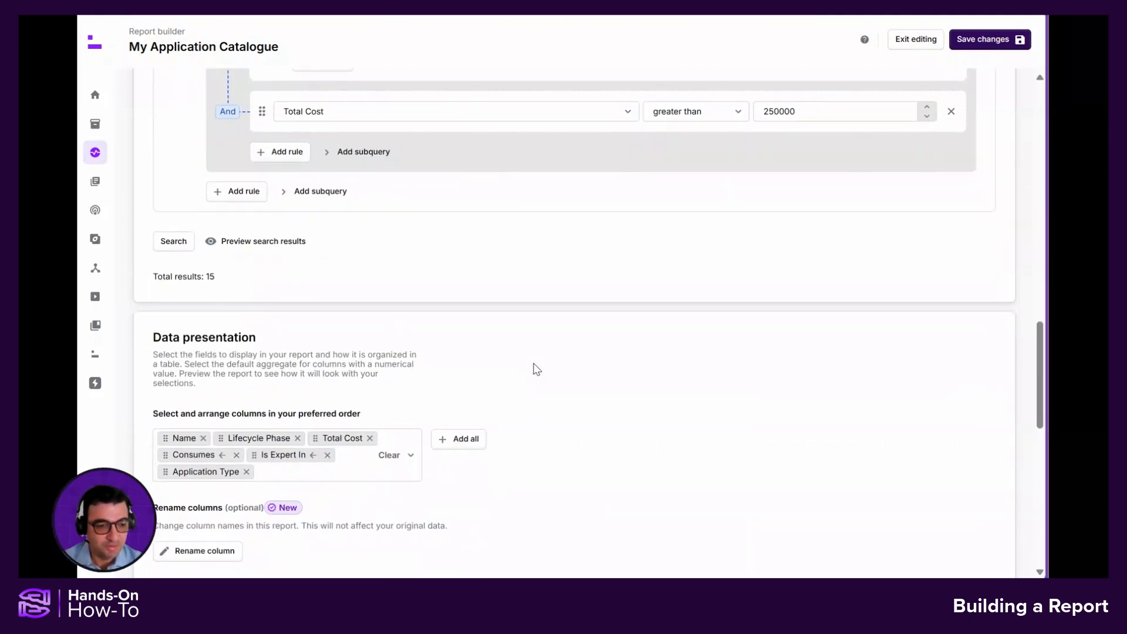
left_click_drag(254, 380, 268, 397)
left_click_drag(165, 380, 278, 387)
Step: Give the report's Lifecycle Phase column the custom name "Phase"
scroll(281, 379, "down", 5)
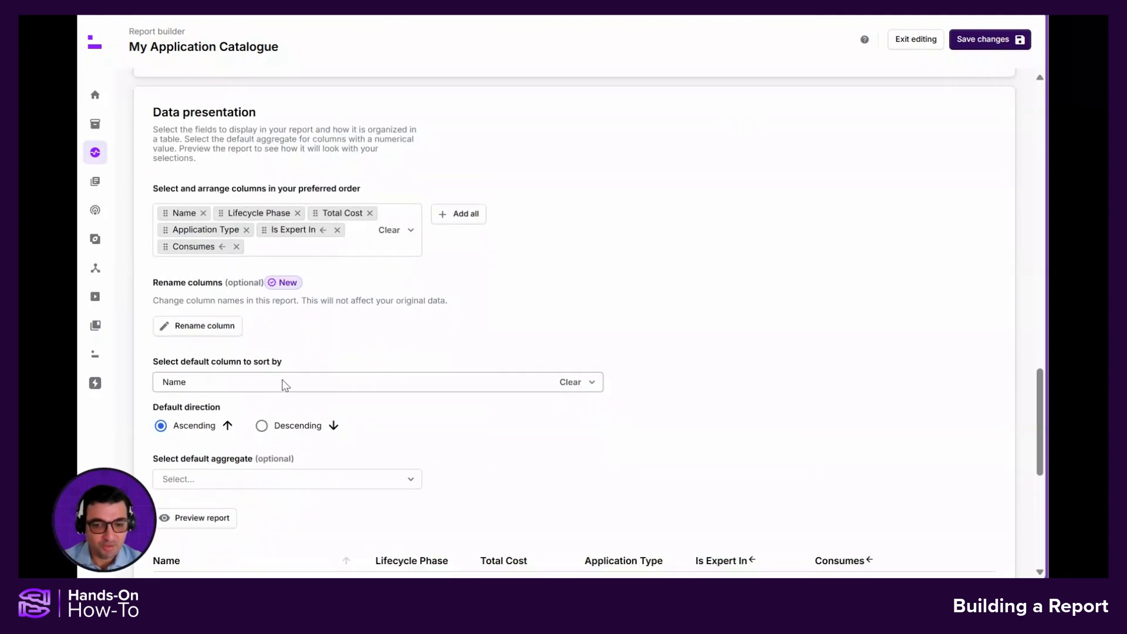
left_click(199, 329)
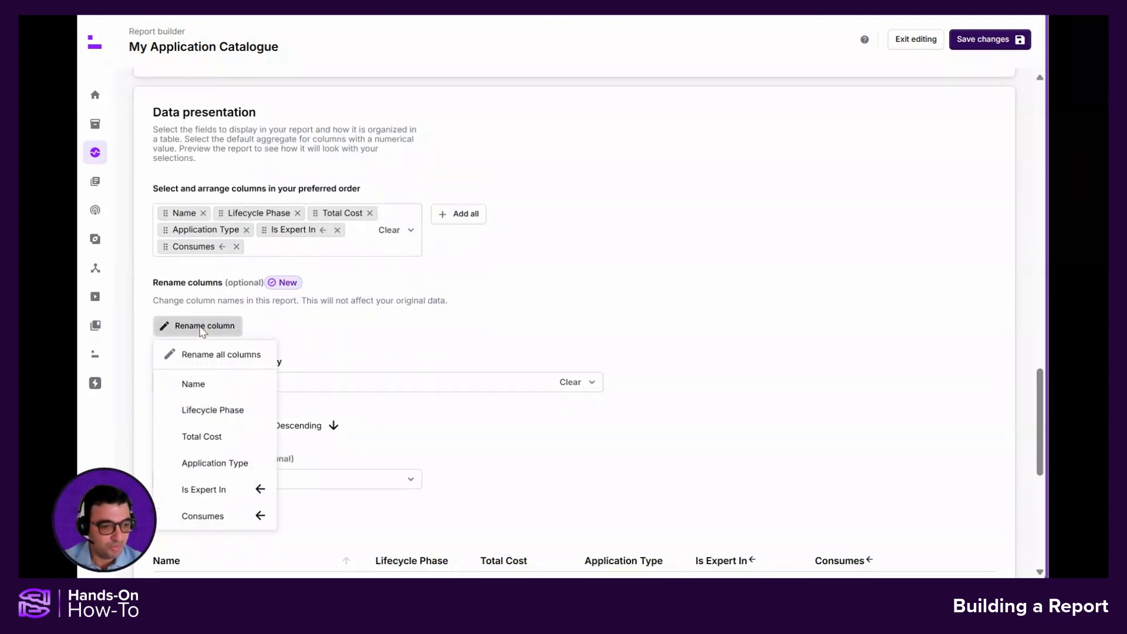
left_click(218, 412)
left_click(399, 376)
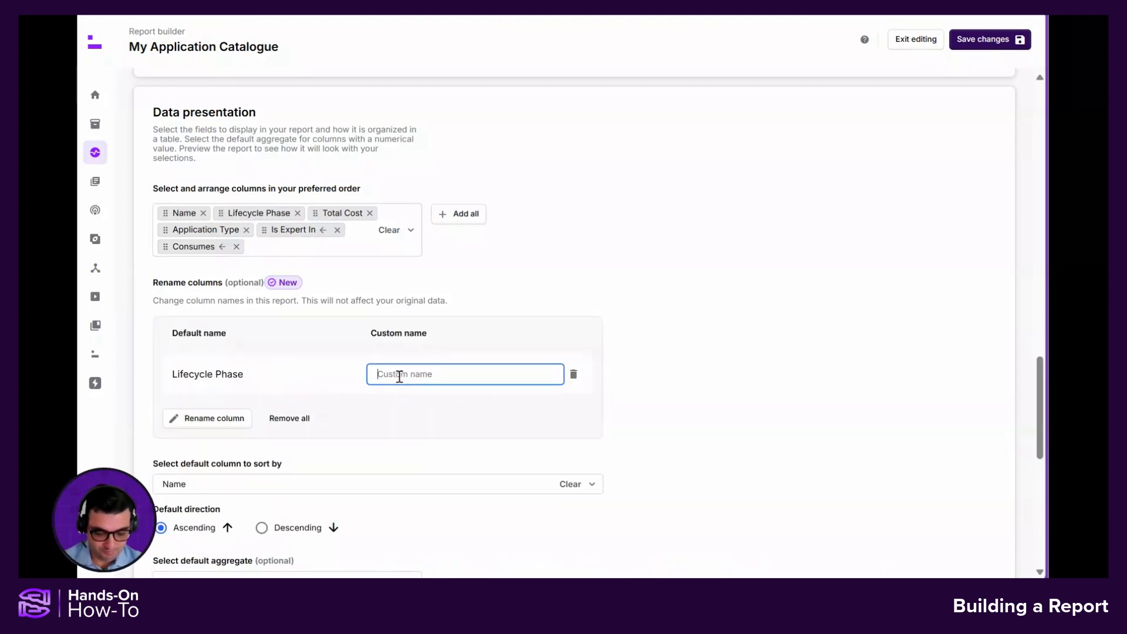
type("Phas")
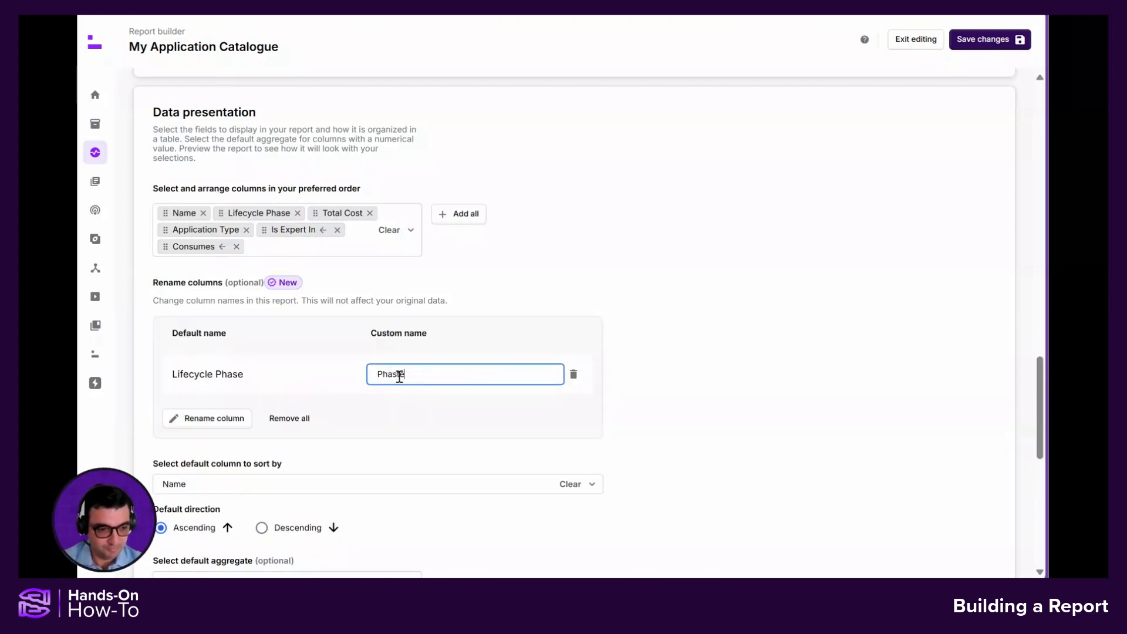
type("e")
left_click(759, 445)
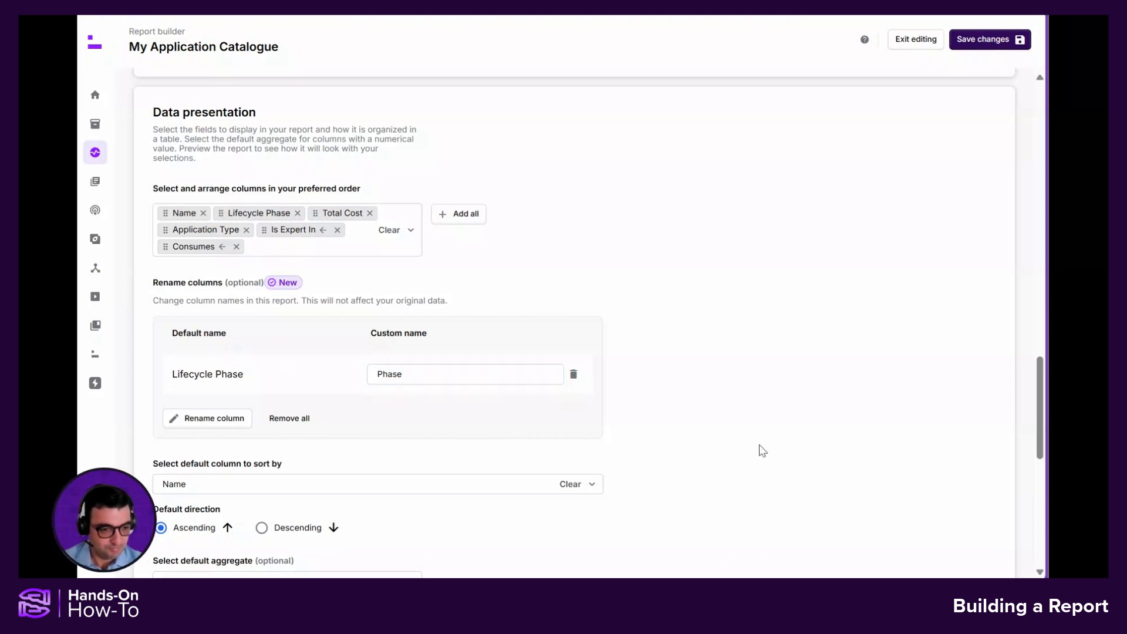
Step: Check the report preview table and save the changes to the report
scroll(759, 445, "down", 1)
scroll(759, 445, "down", 3)
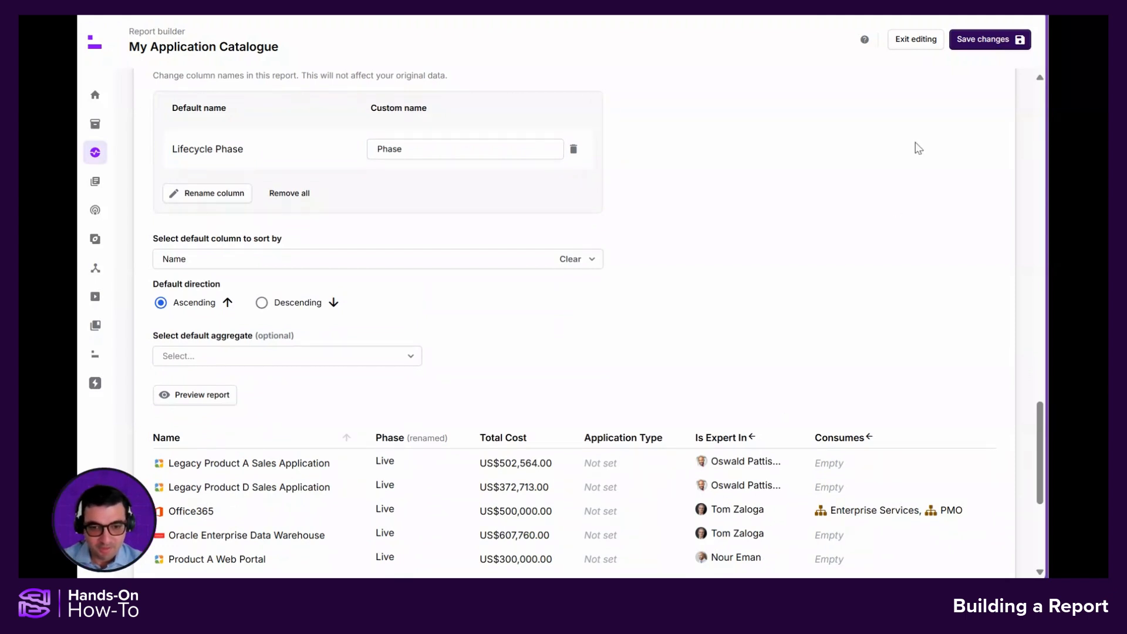
left_click(989, 41)
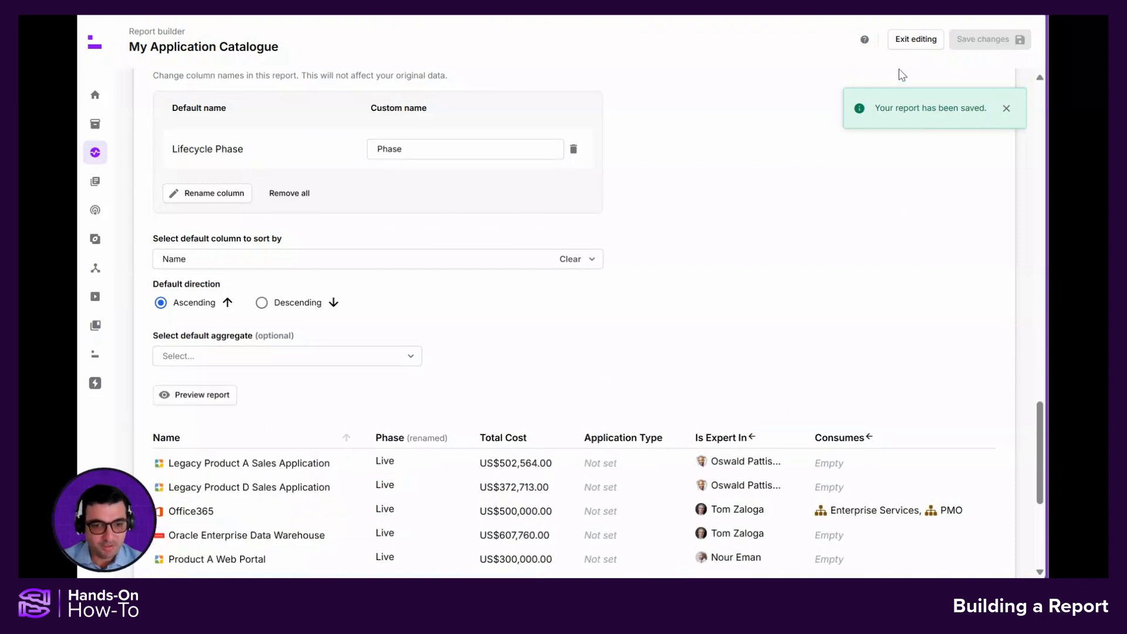
Step: Exit report editing and copy the Ardoq report URL for sharing
left_click(915, 42)
left_click(840, 39)
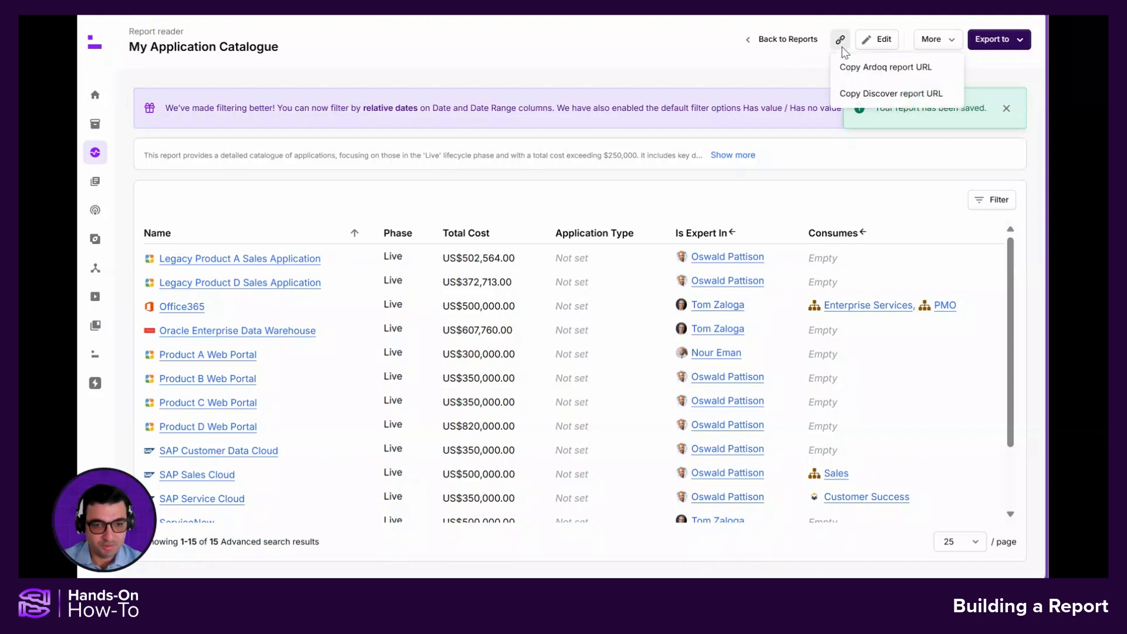
left_click(845, 66)
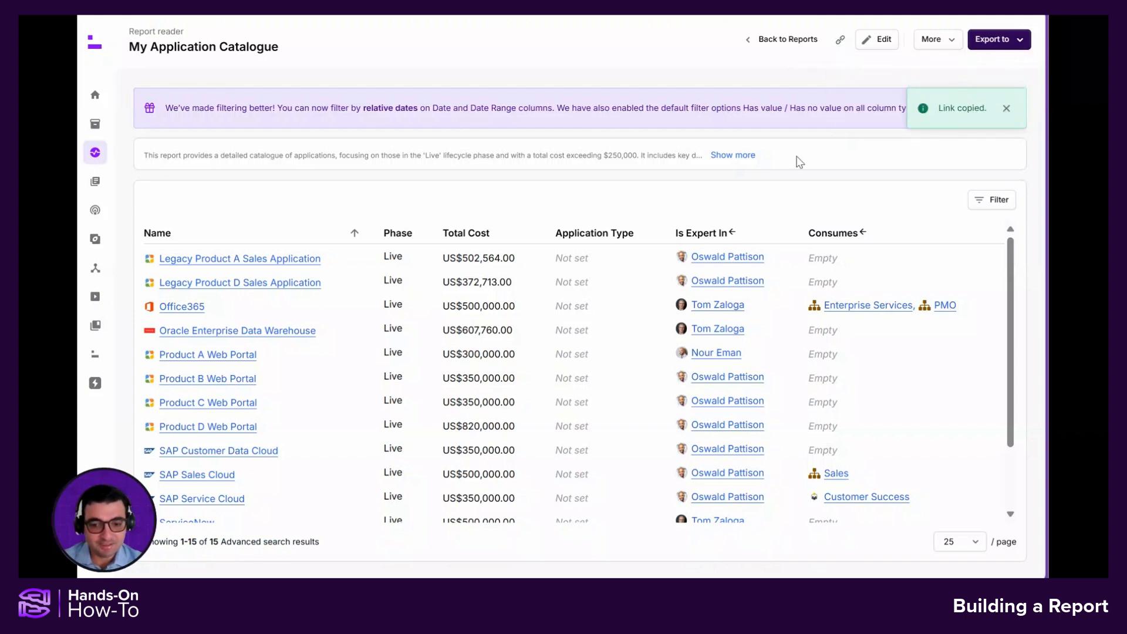